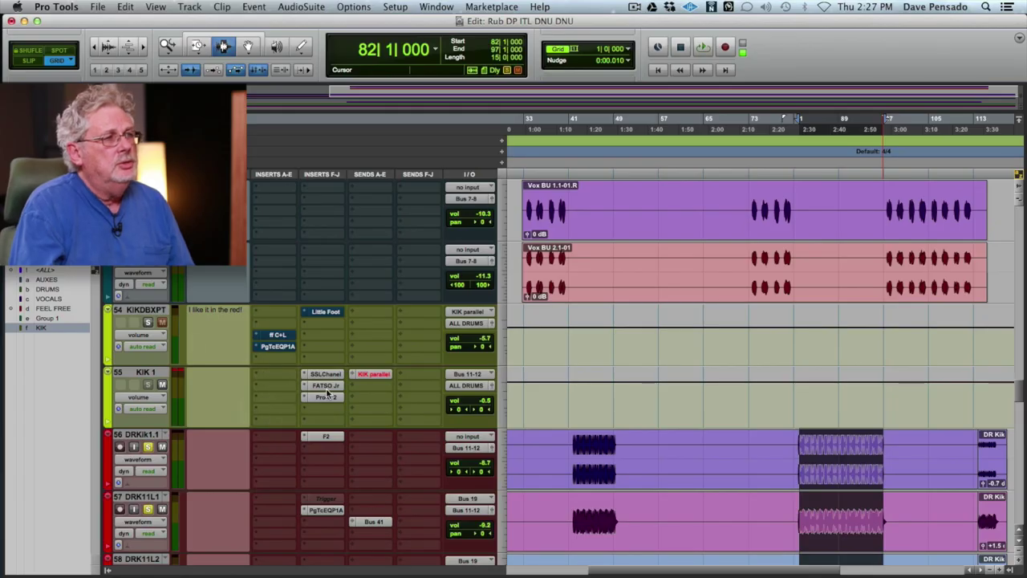
Step: Audition the kick section over several play and stop passes
key("space")
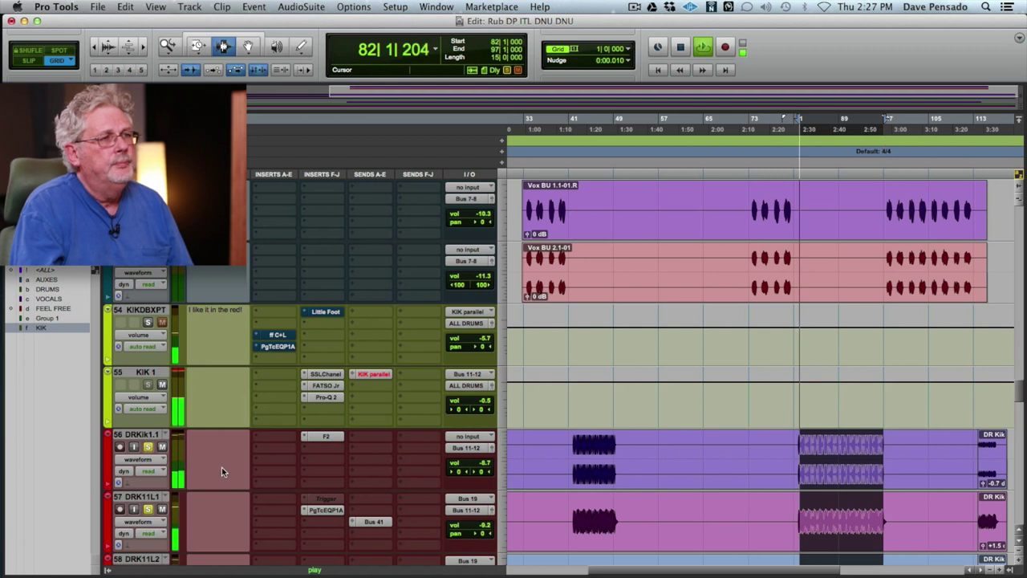
key("space")
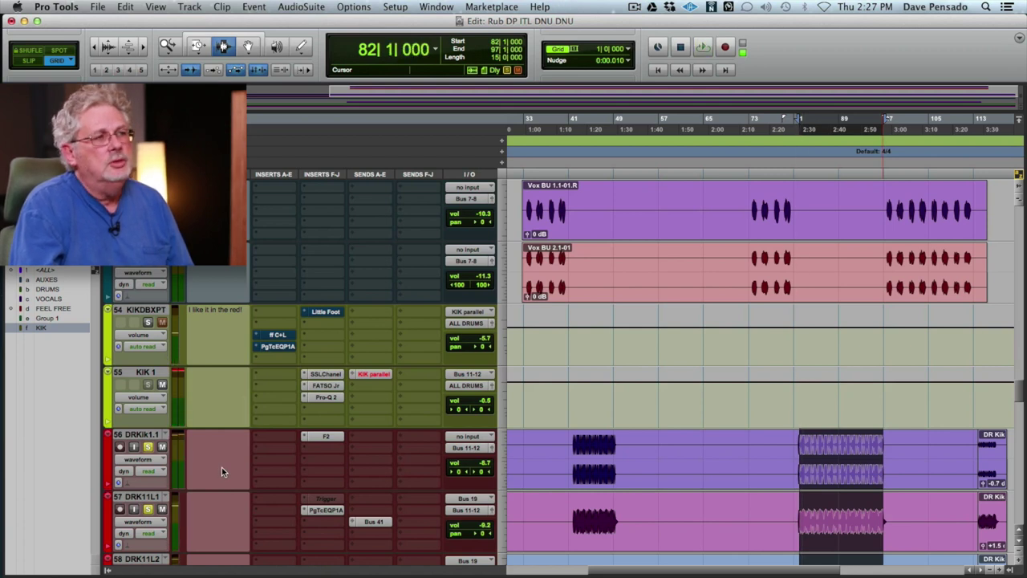
left_click(221, 467)
key("space")
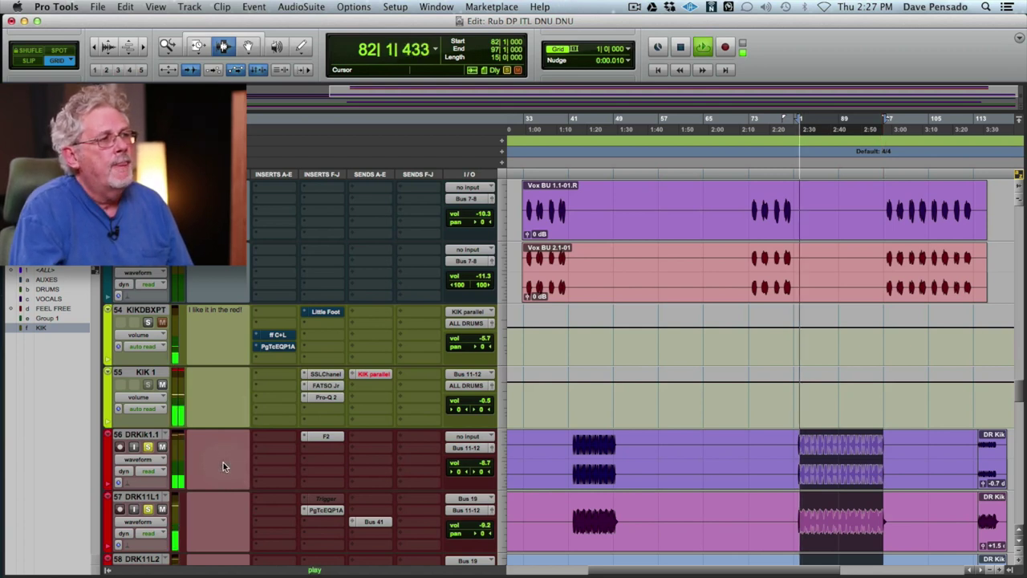
key("space")
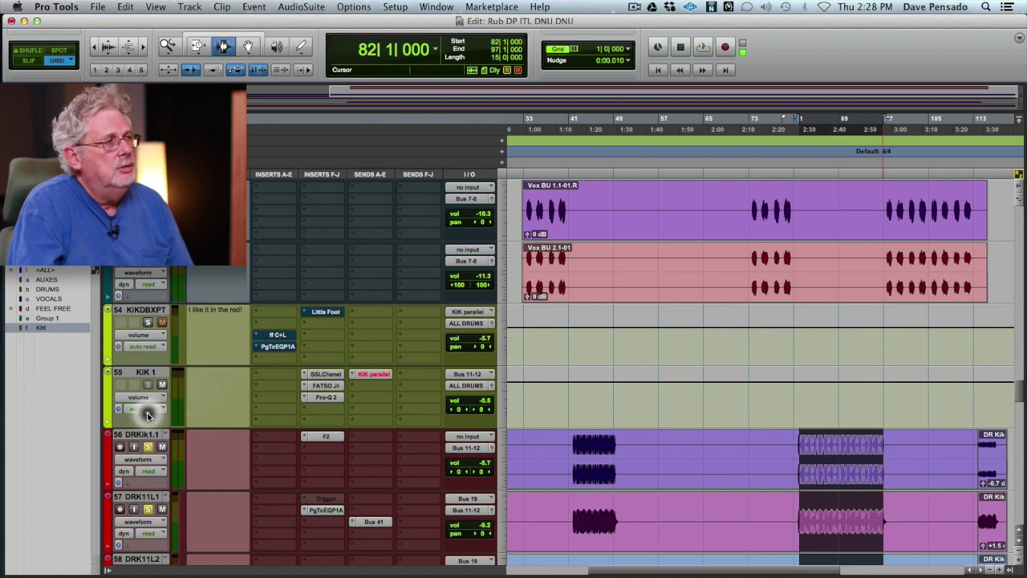
key("space")
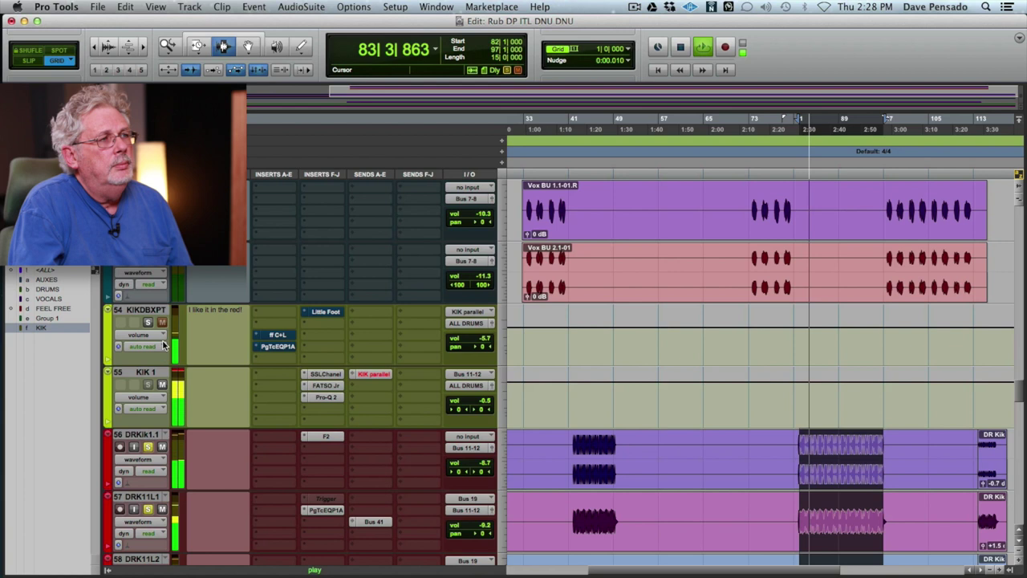
key("space")
Step: Re-enable track 54's ff C+L and PgTcEQP1A inserts and show the d3 compressor's 6.0:1 settings
left_click(280, 335, "super")
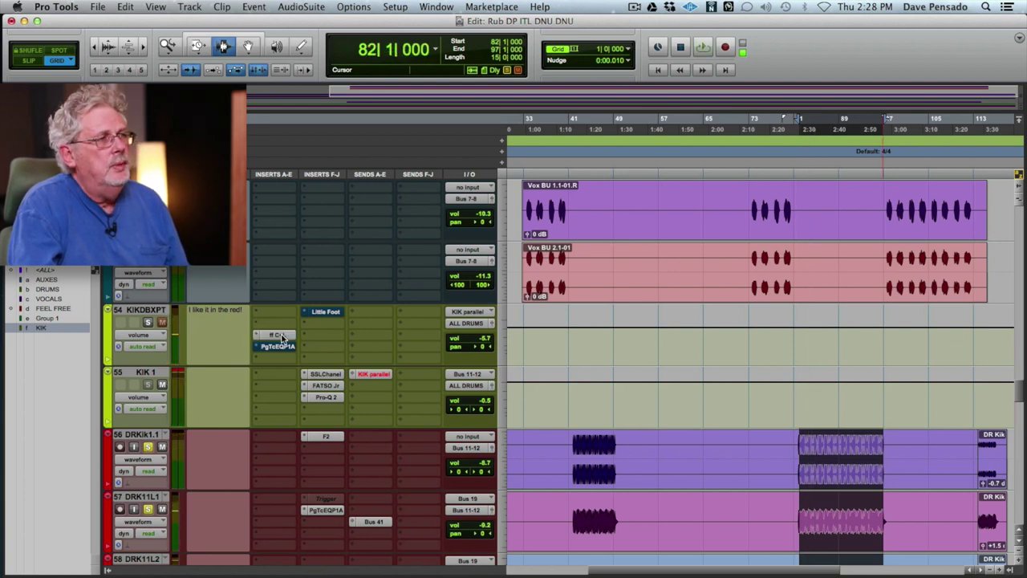
left_click(281, 346, "super")
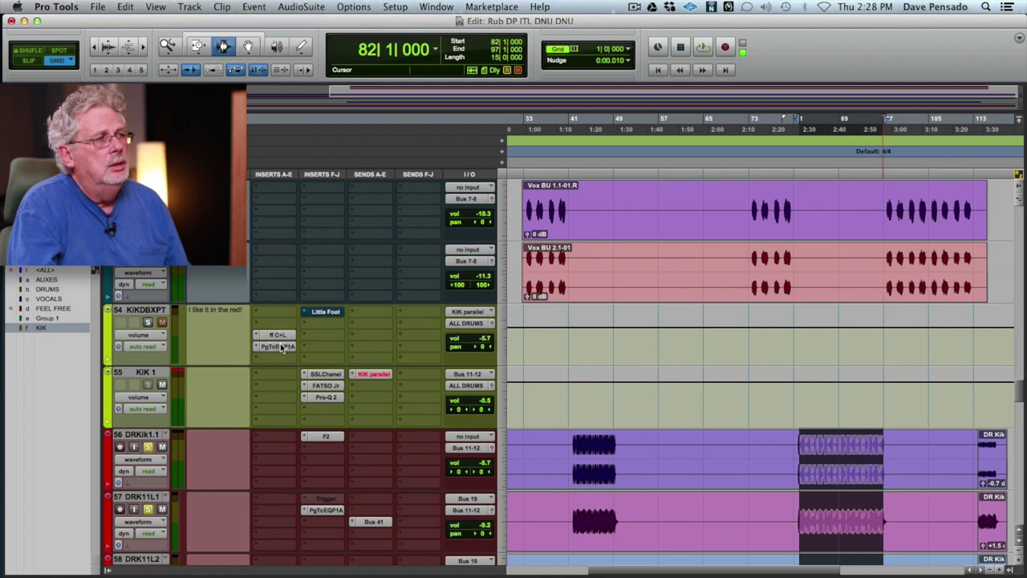
left_click(276, 334)
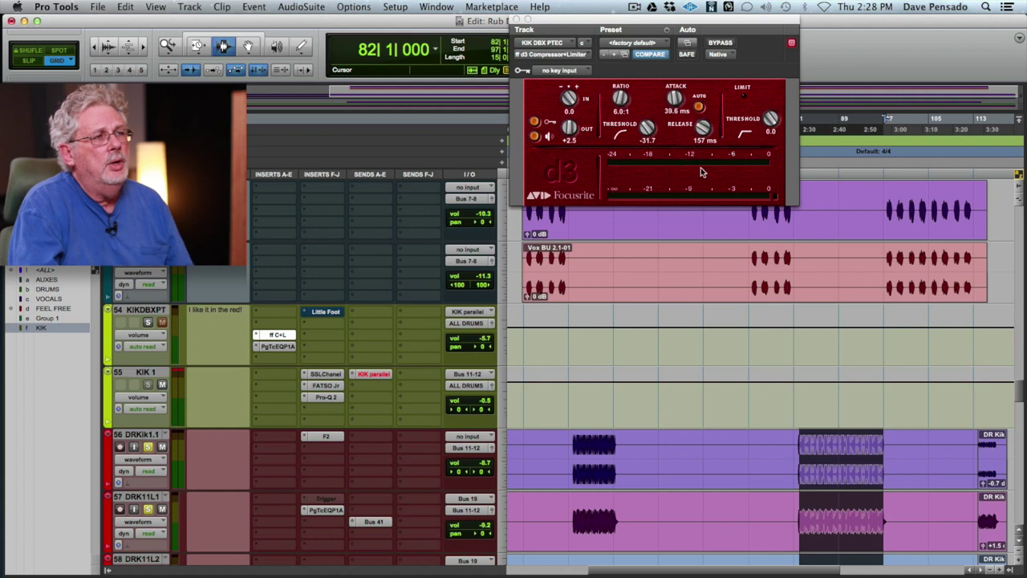
Step: Show KIK 1's KIK parallel send fader, then view track 54's PuigTec EQP-1A while auditioning
left_click(375, 375)
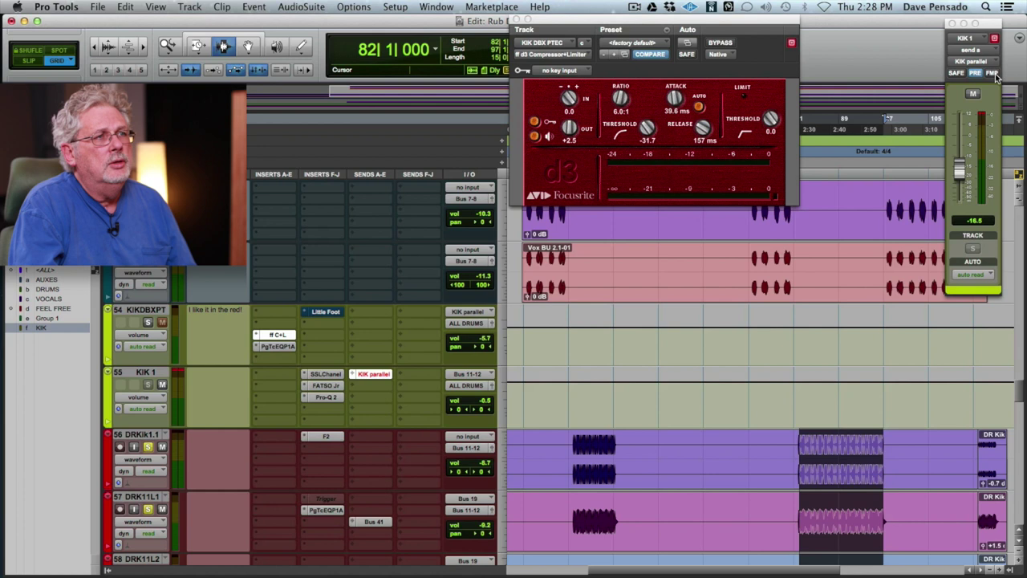
key("space")
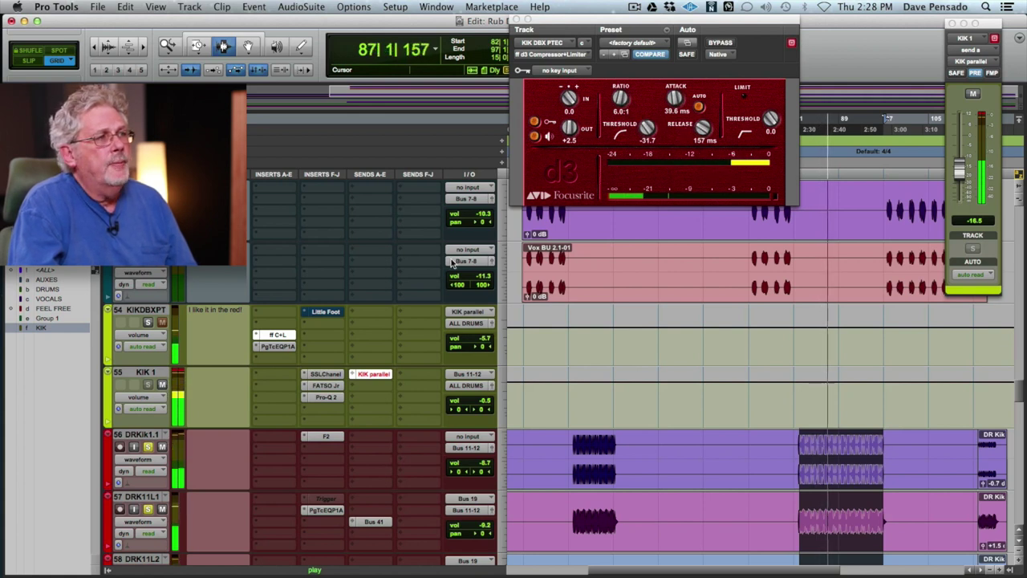
left_click(283, 346)
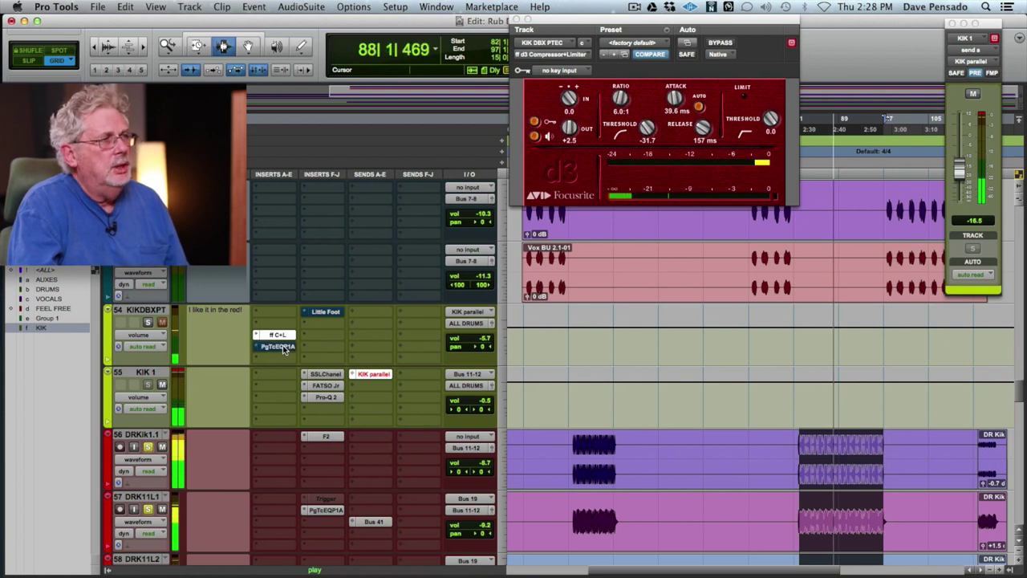
key("space")
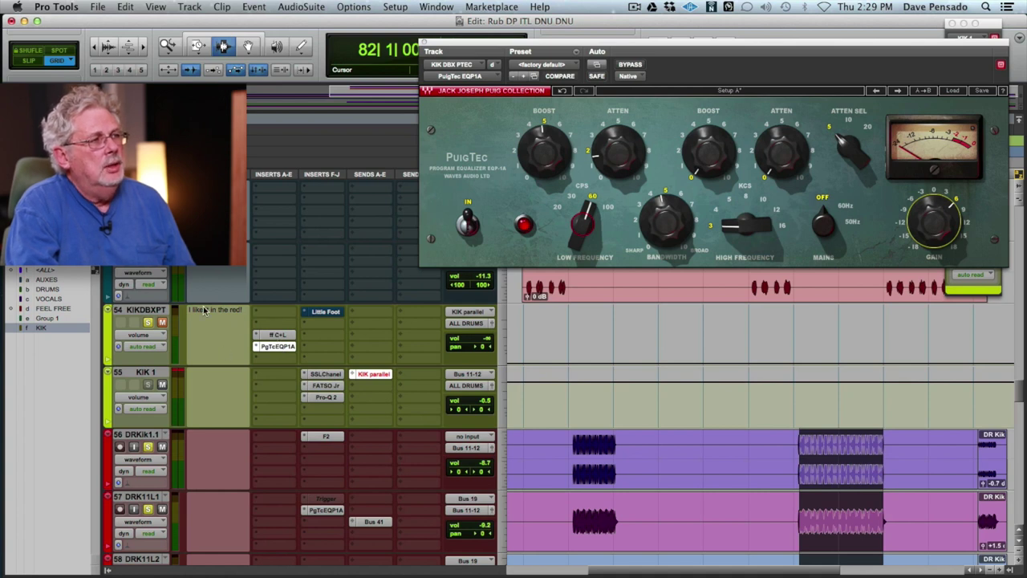
Step: Unmute track 54, raise its volume to +0.6 during playback, and bypass Little Foot
left_click(161, 322)
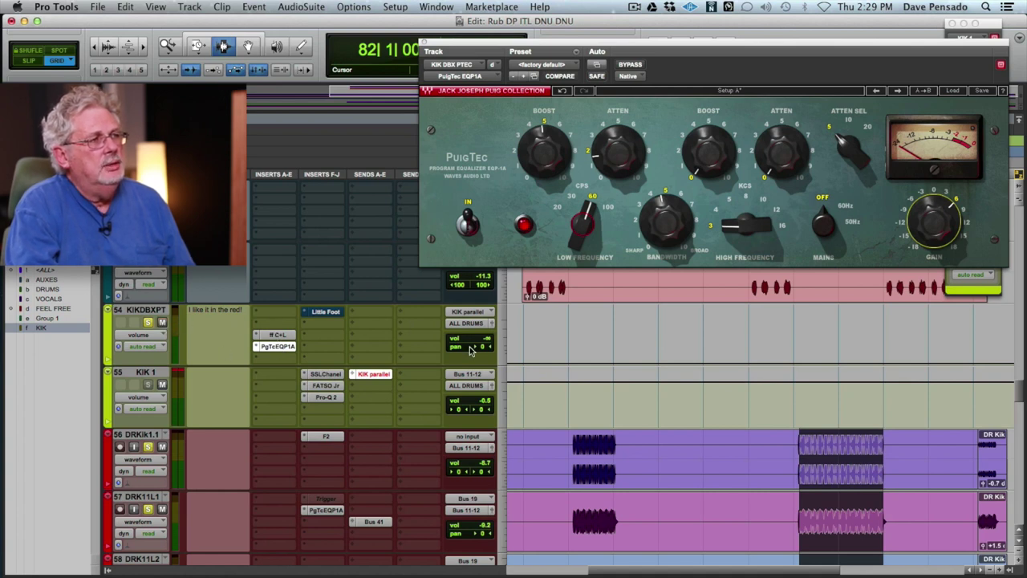
key("space")
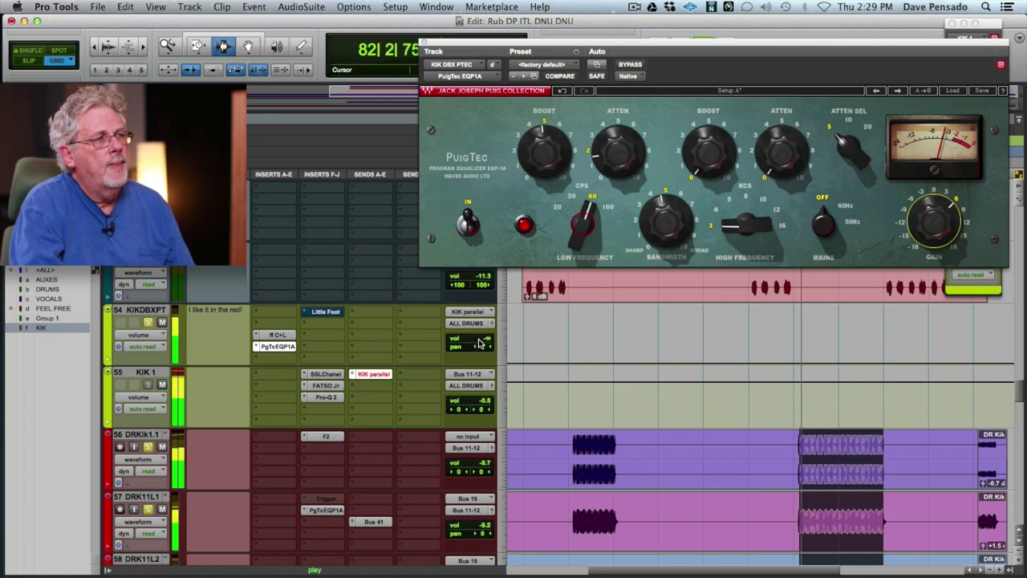
left_click_drag(479, 343, 480, 301)
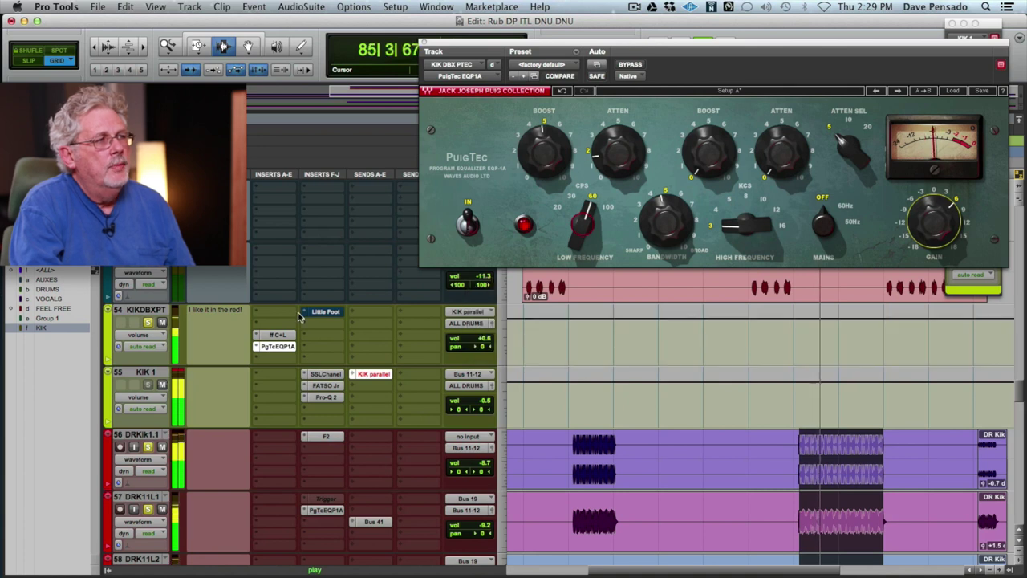
left_click(302, 313, "super")
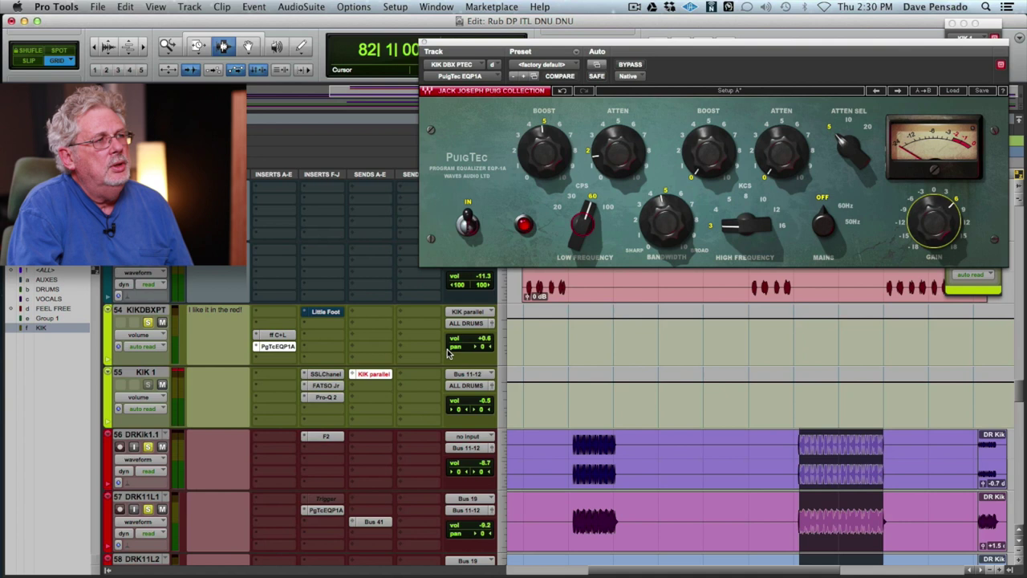
Step: Close the PuigTec window and bring up track 54's Little Foot, moved down and right
left_click(427, 42)
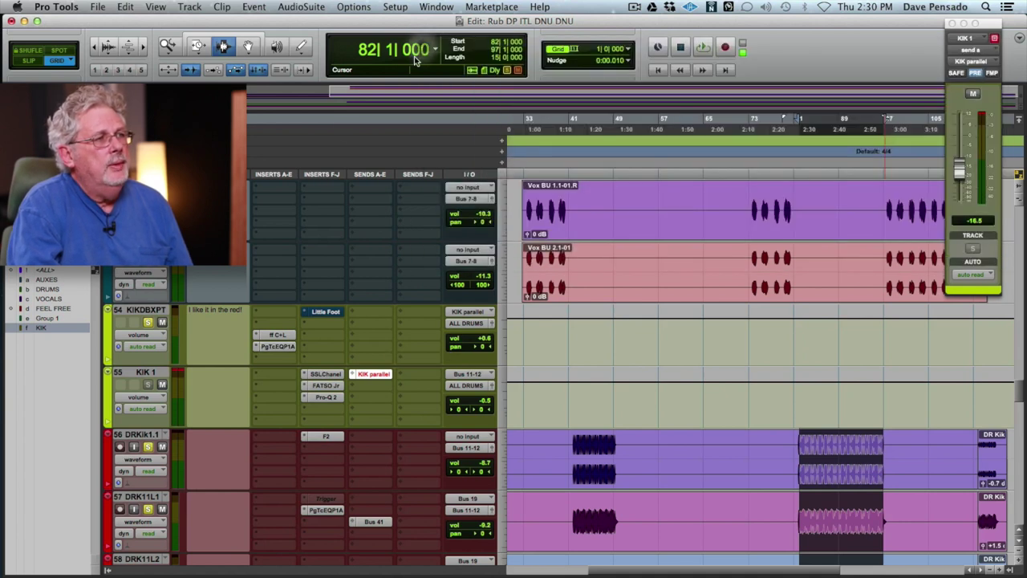
left_click(273, 336)
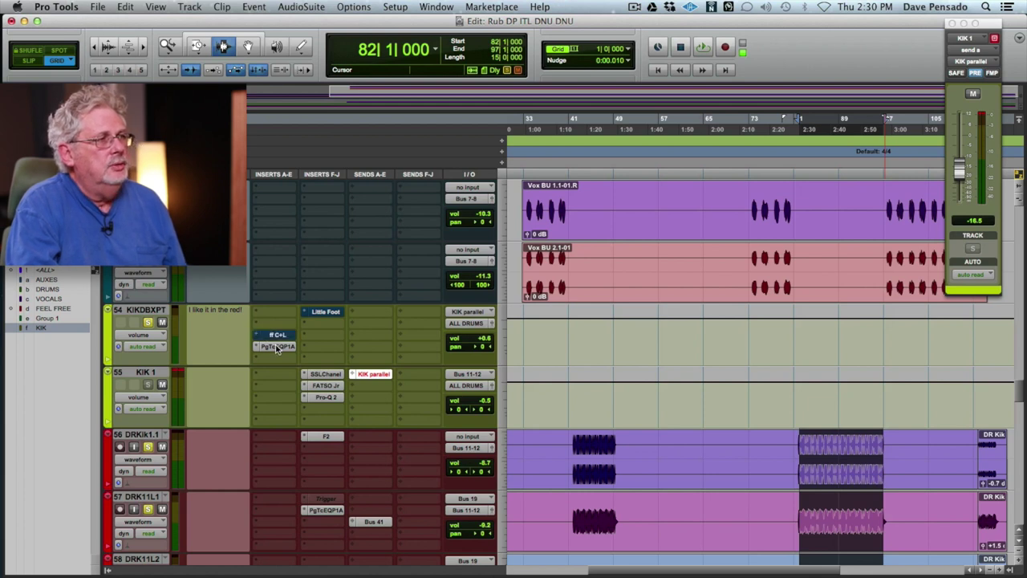
left_click(336, 312)
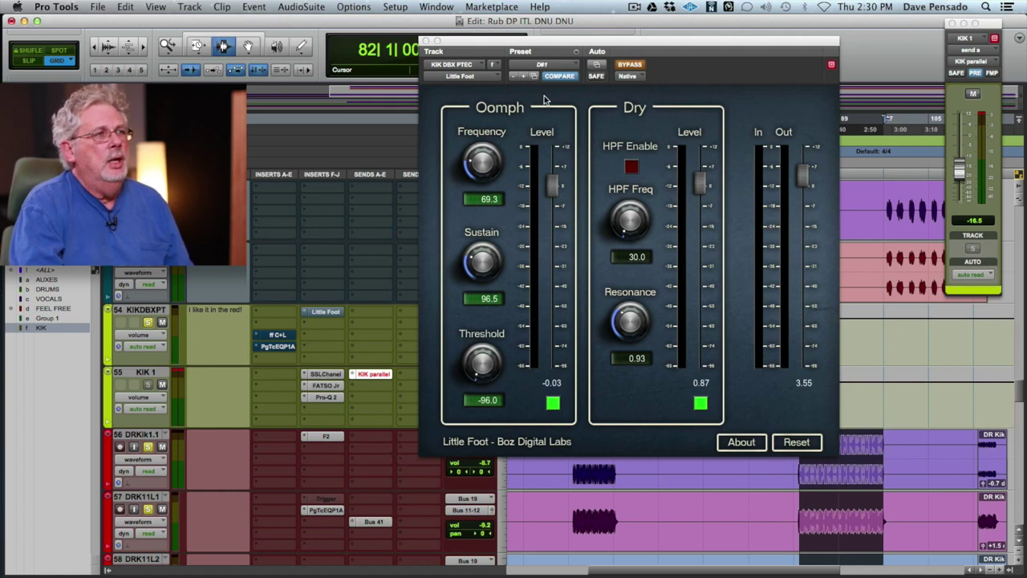
left_click_drag(577, 41, 709, 123)
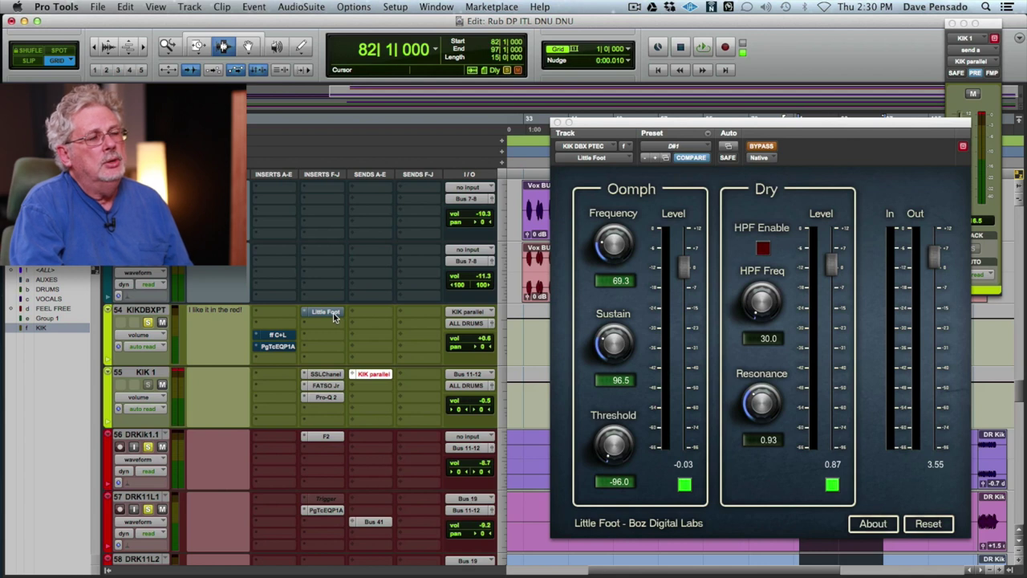
left_click_drag(335, 319, 351, 353)
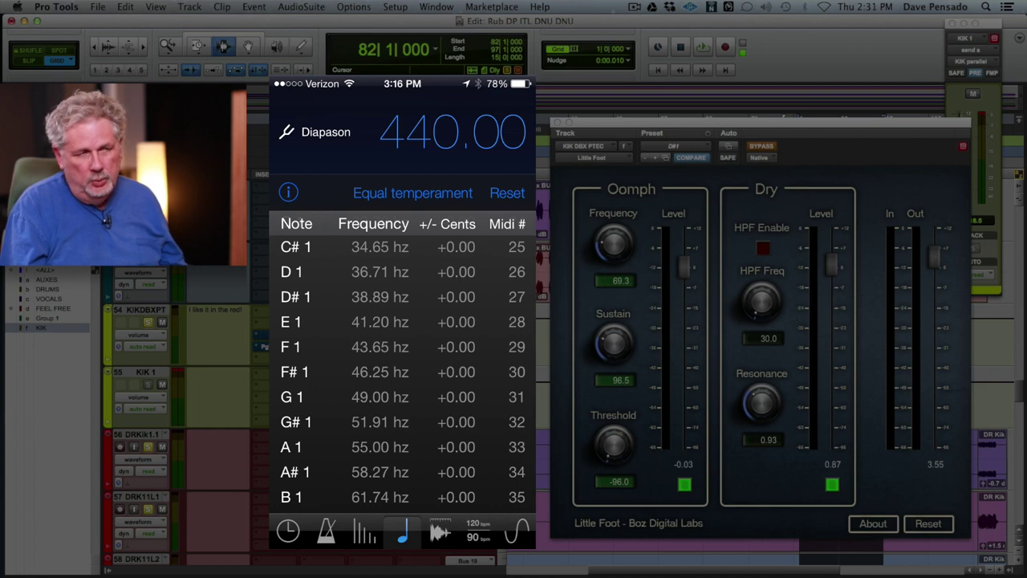
Step: Set Little Foot's Oomph frequency to 34.7, un-bypass it, mute KIK 1 and play back
left_click(614, 280)
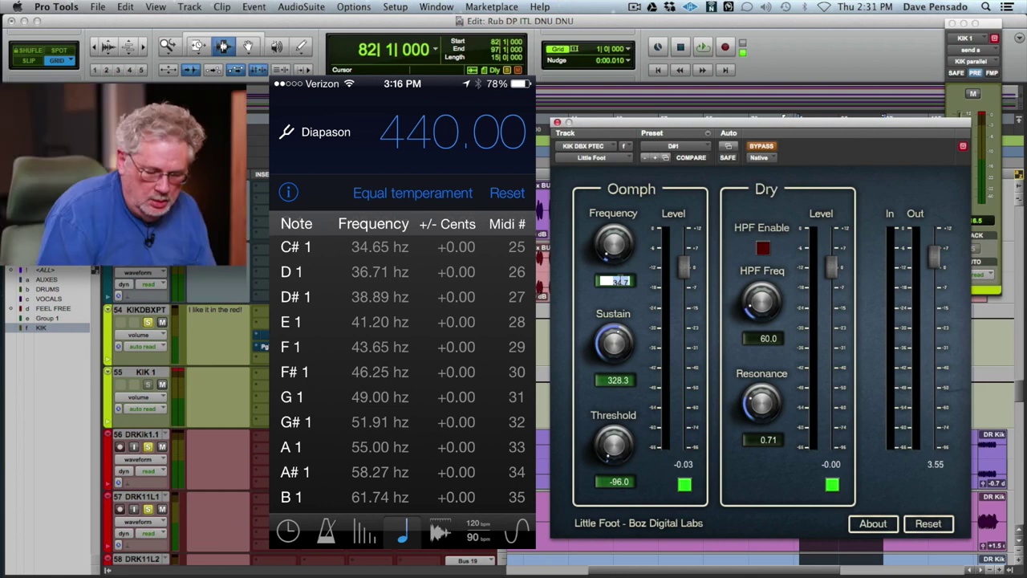
type("4")
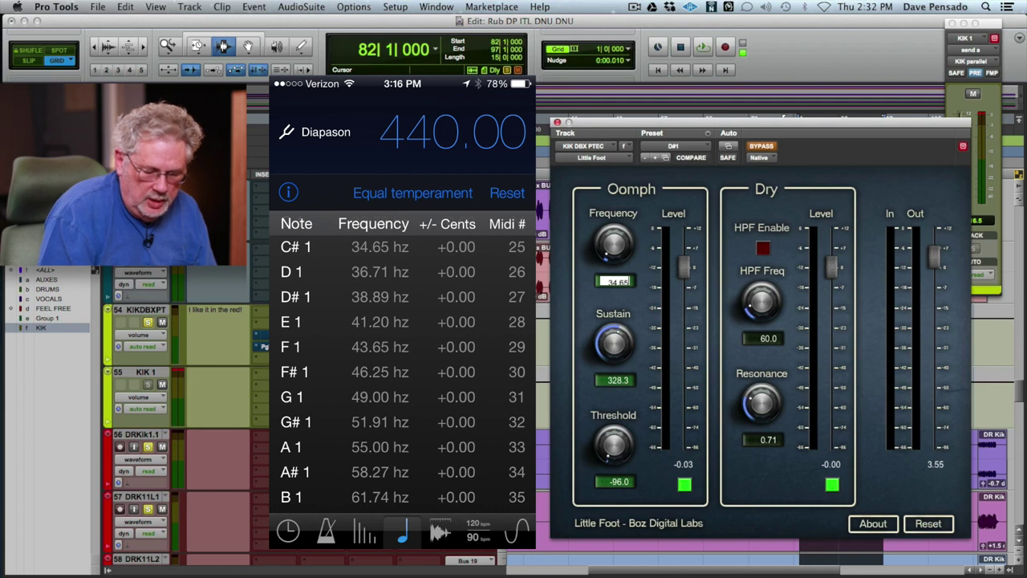
type(".65")
key("Return")
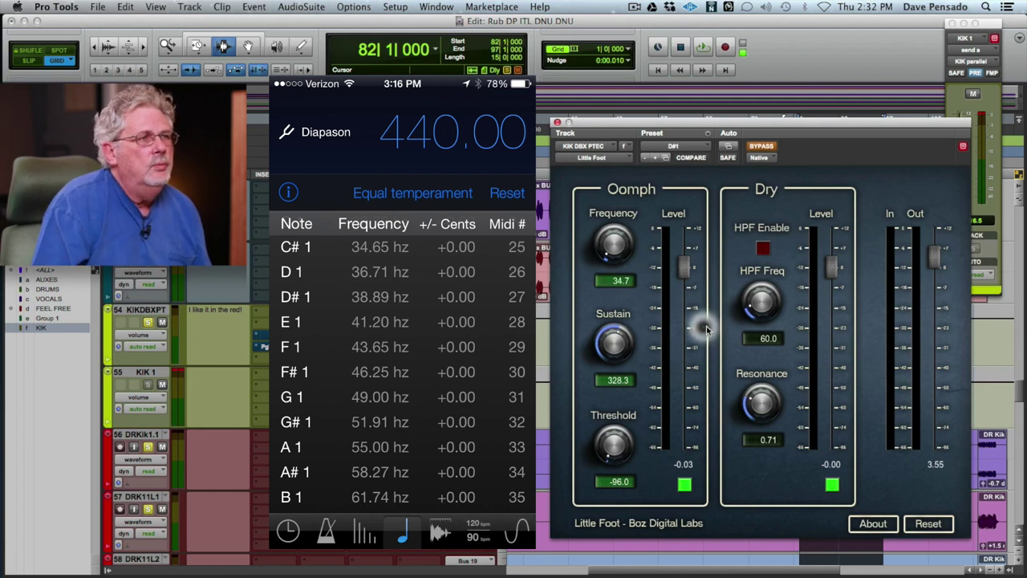
left_click(762, 147)
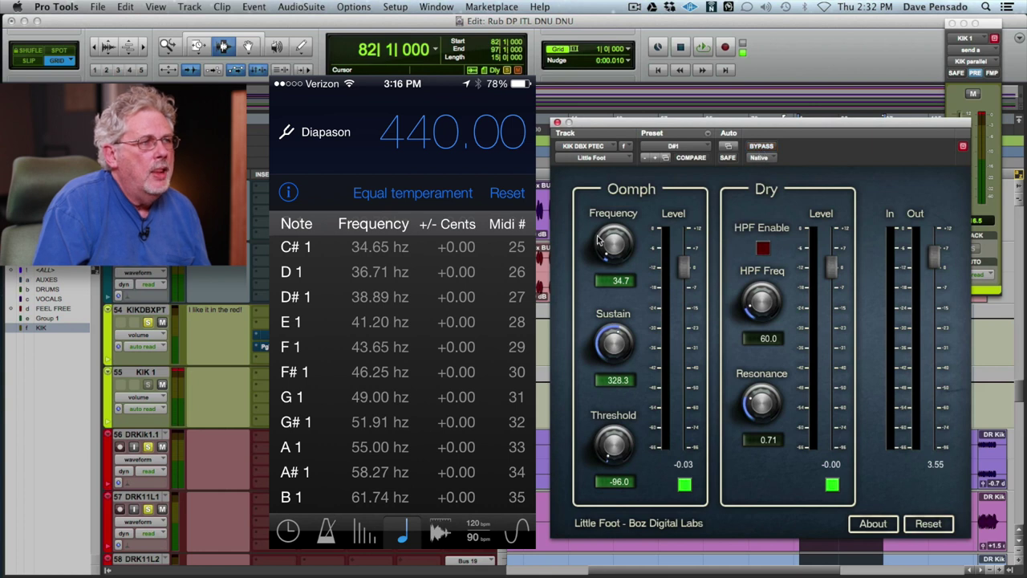
left_click(161, 385)
key("space")
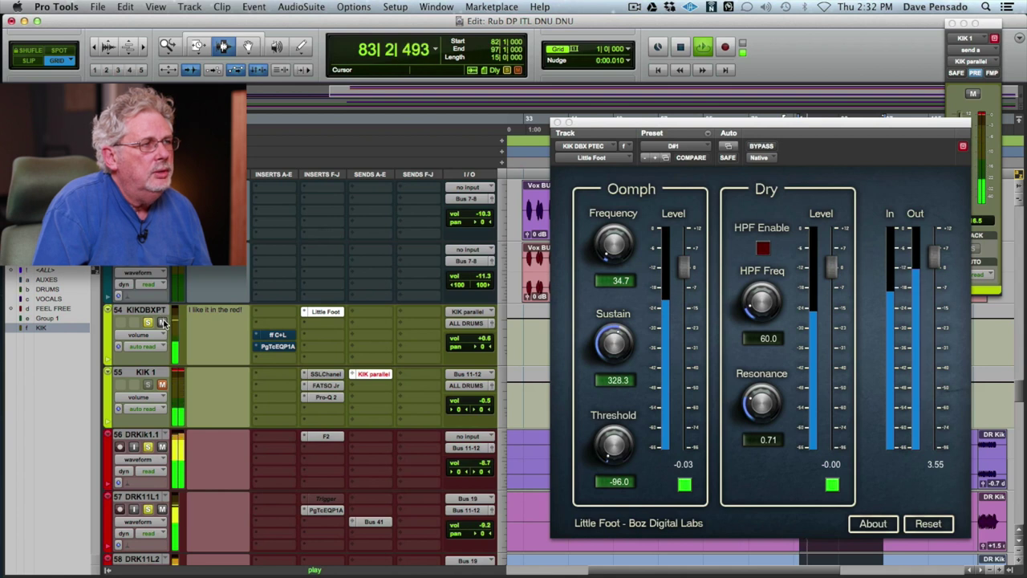
Step: Raise KIKDBXPT to +12 dB, drop Little Foot's Dry Level to -96, lift Oomph Level to 7.50
left_click_drag(481, 342, 482, 318)
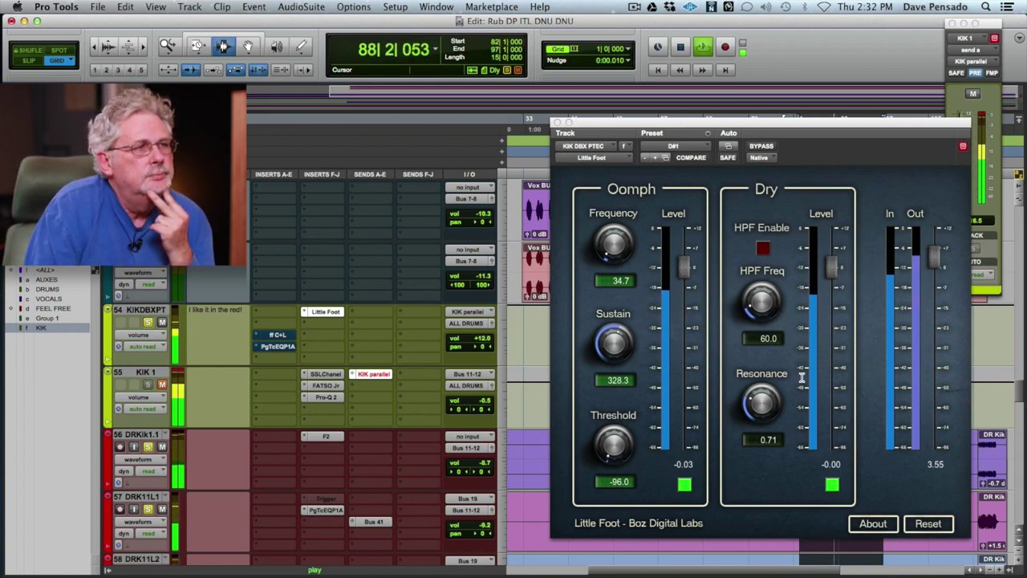
left_click_drag(832, 267, 832, 446)
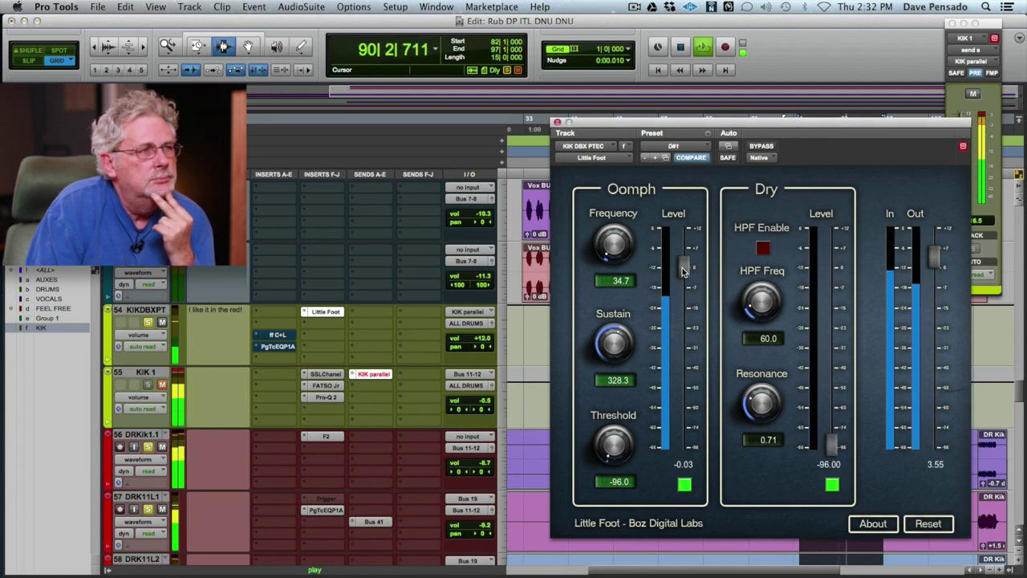
mouse_move(683, 266)
left_mouse_down()
mouse_move(682, 241)
mouse_move(680, 250)
left_mouse_up()
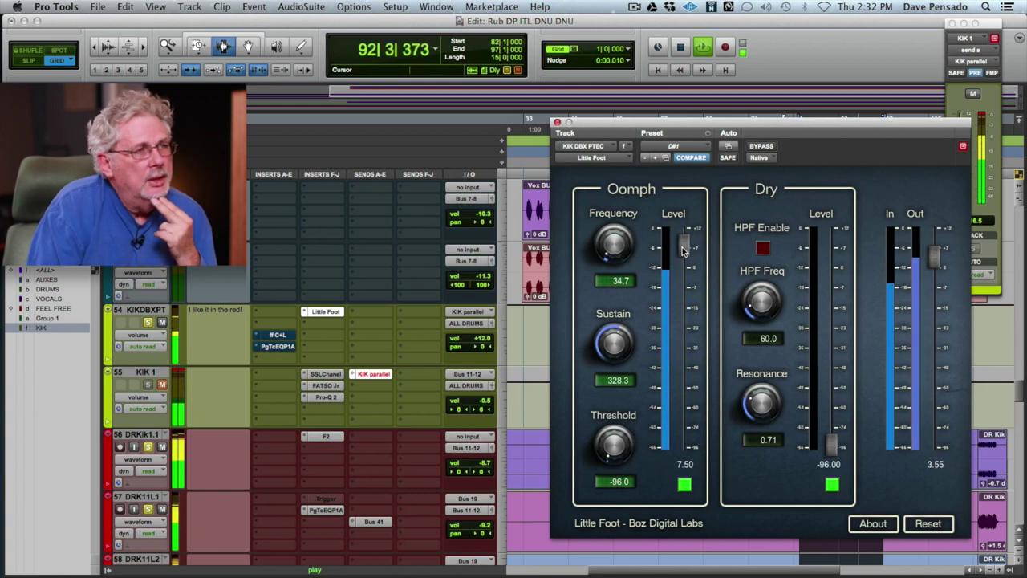
Step: Retune the Oomph frequency to 69.3 Hz, with sustain 35.0 and Oomph level 1.54
left_click(619, 280)
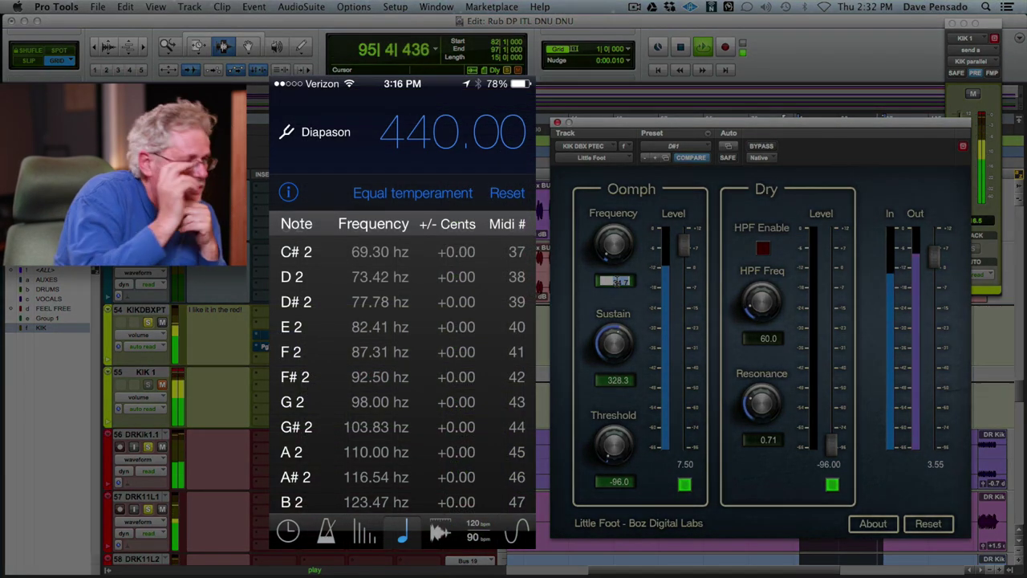
key("BackSpace")
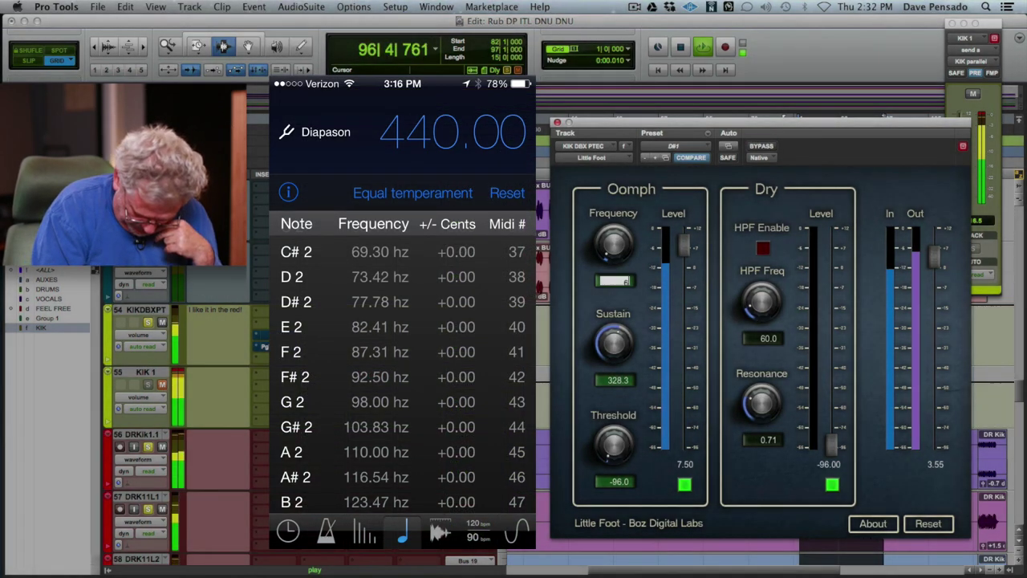
type("69.3")
key("Return")
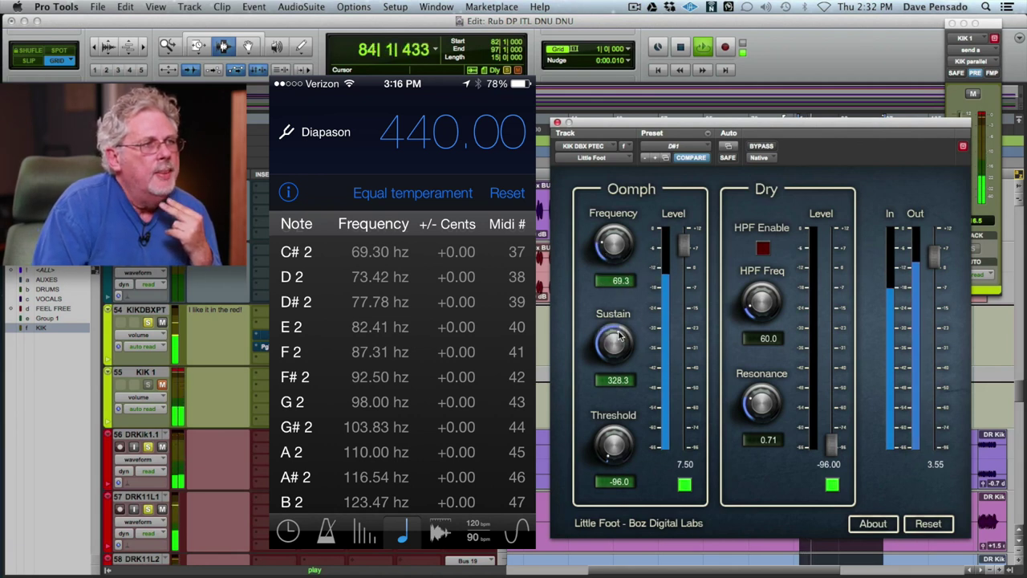
left_click_drag(619, 338, 628, 357)
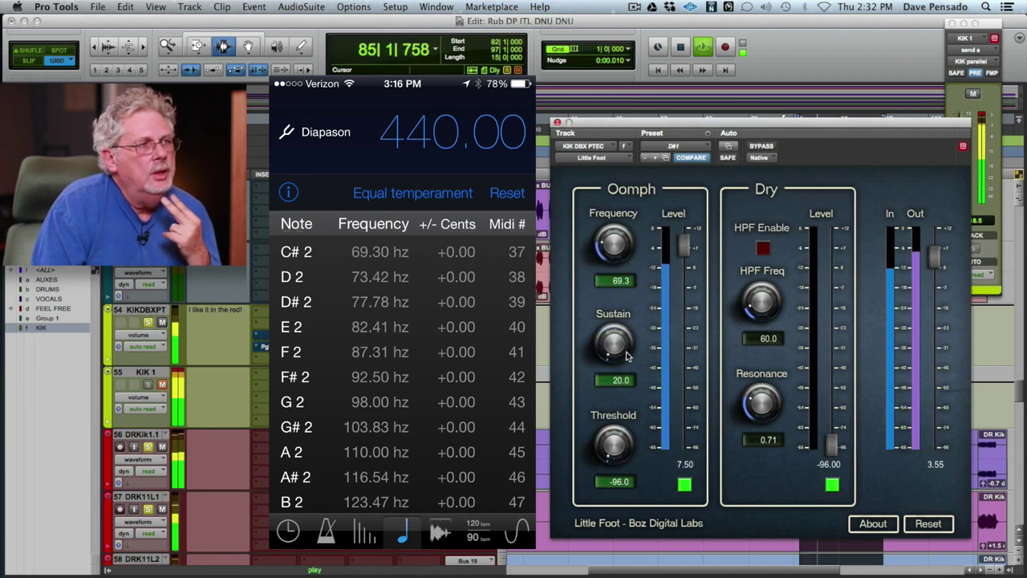
left_click_drag(682, 245, 683, 261)
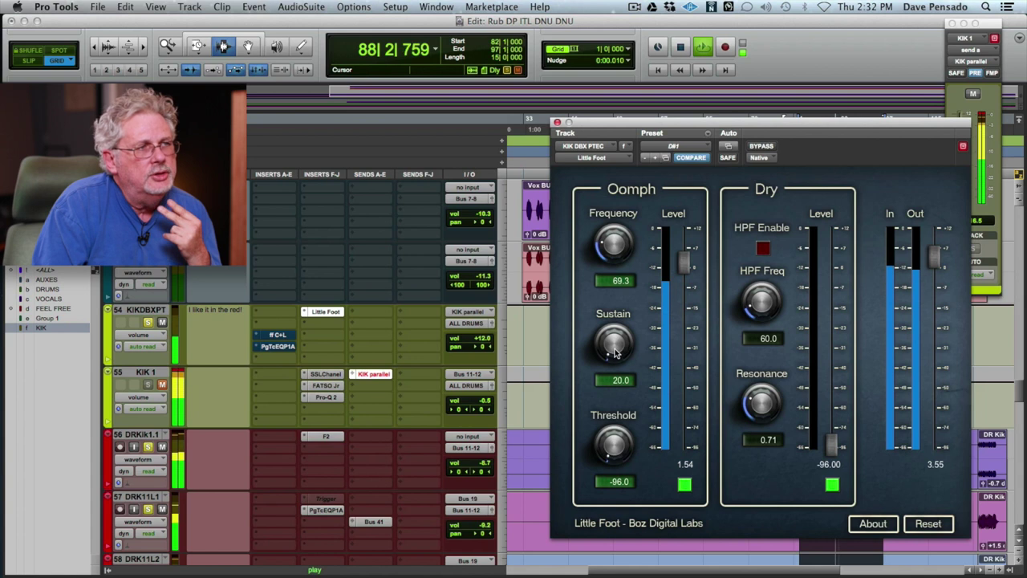
mouse_move(617, 321)
left_mouse_down()
mouse_move(647, 186)
mouse_move(616, 321)
left_mouse_up()
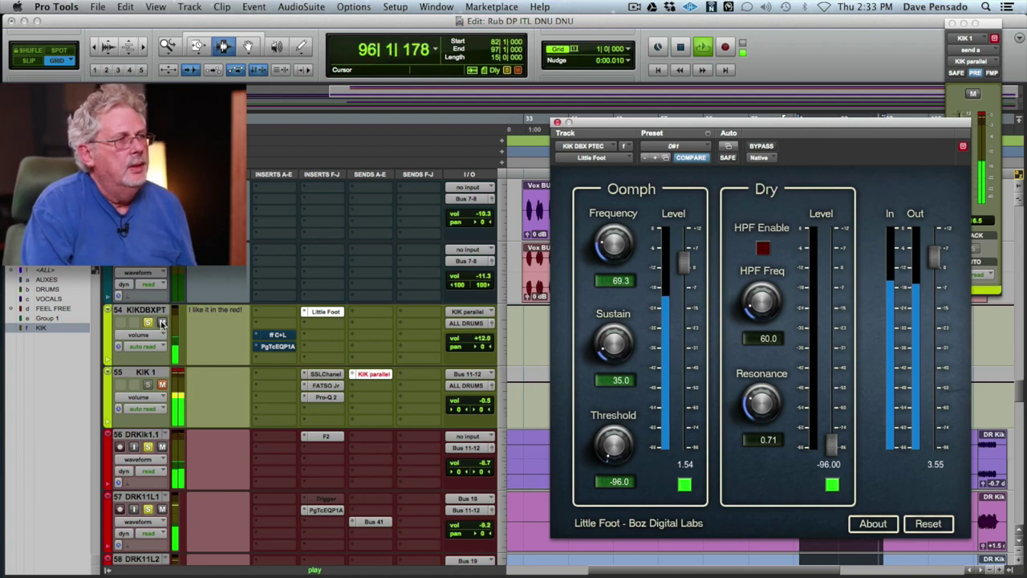
Step: Ride KIKDBXPT's volume while comparing it muted and unmuted, settling at +7.7 dB
left_click_drag(485, 344, 484, 402)
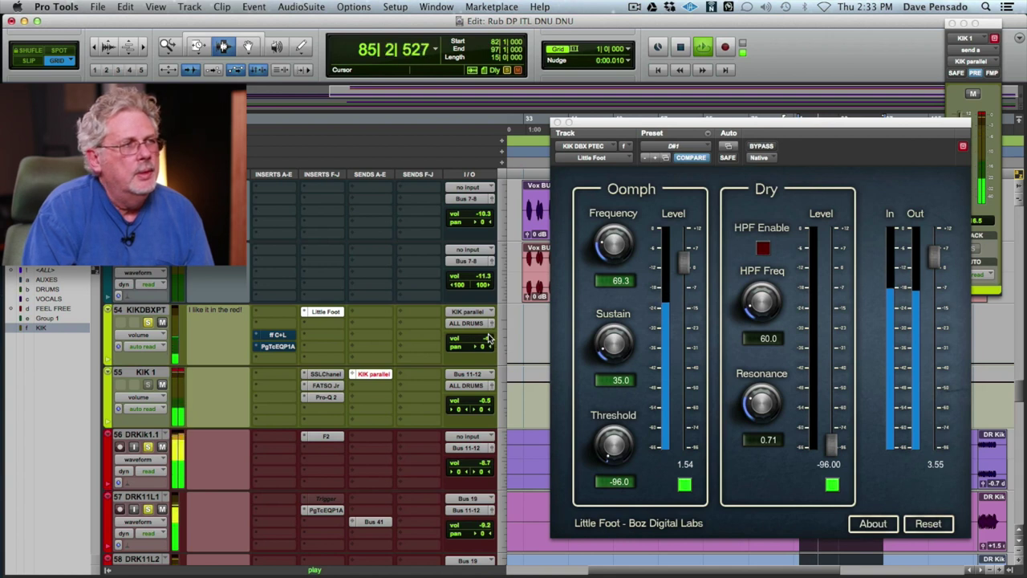
left_click_drag(485, 342, 485, 299)
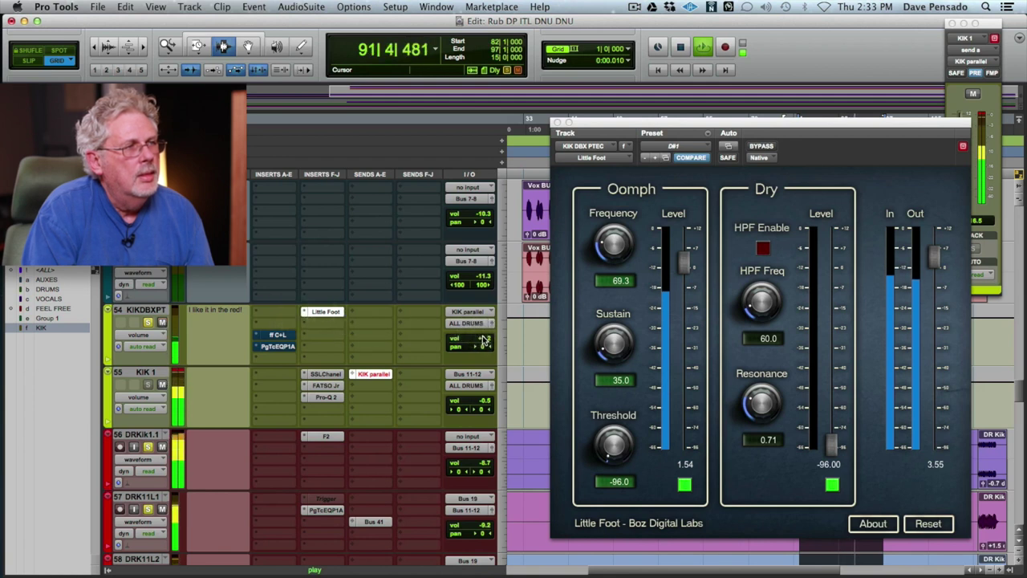
left_click_drag(485, 341, 481, 338)
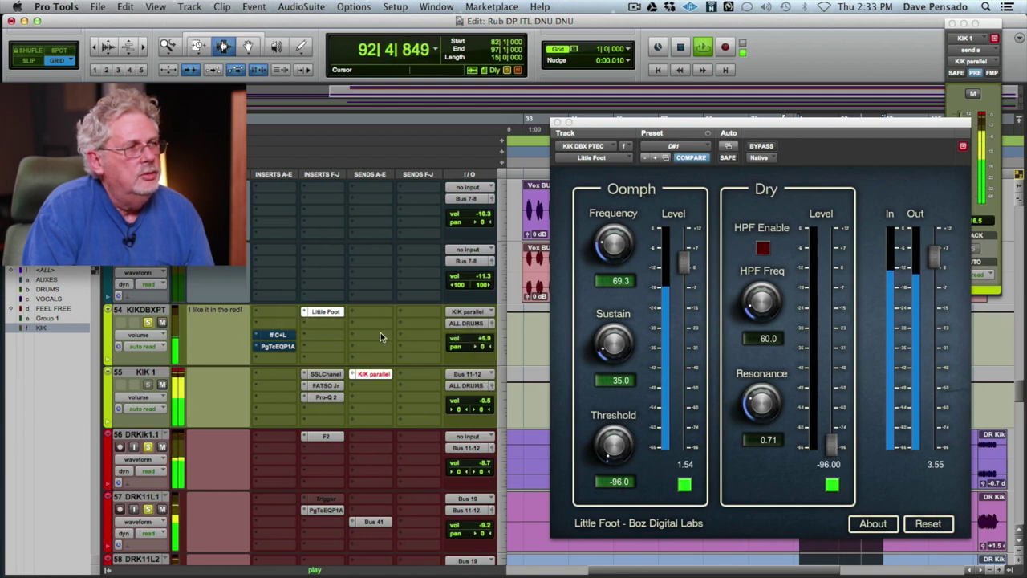
left_click(162, 323)
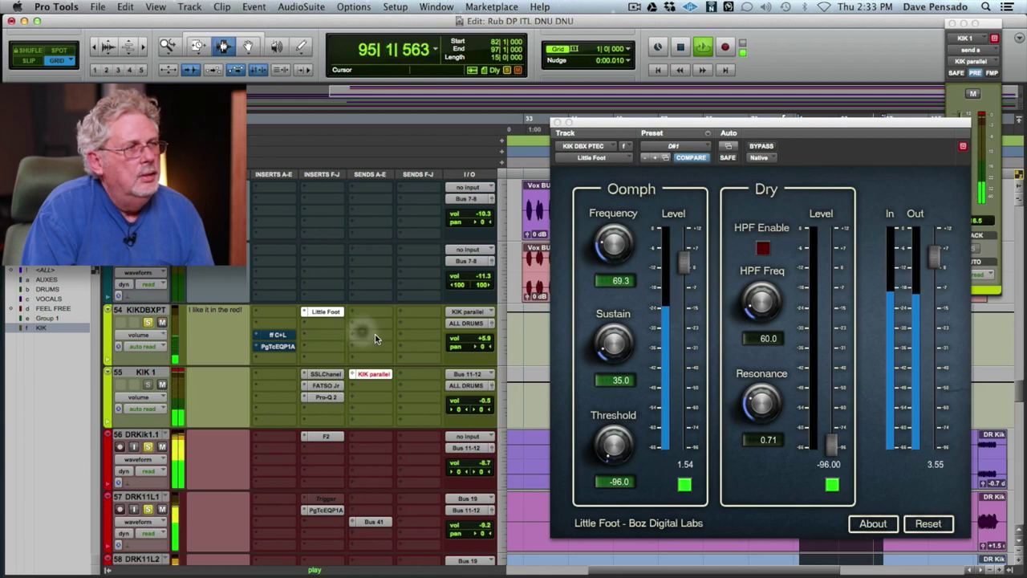
left_click_drag(488, 341, 488, 341)
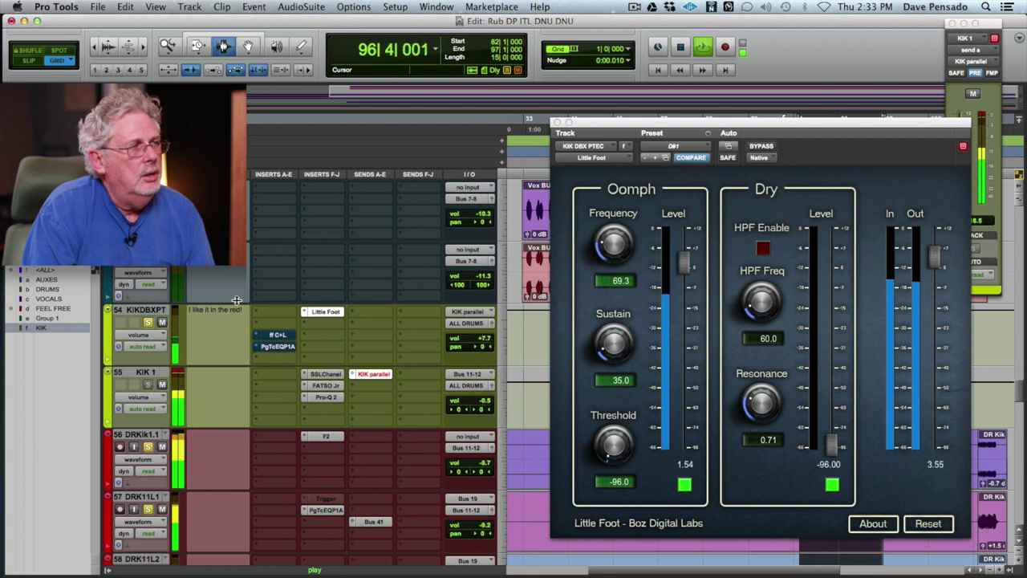
Step: Unmute KIKDBXPT and enable Little Foot's high-pass filter at 32.3 Hz
left_click(162, 323)
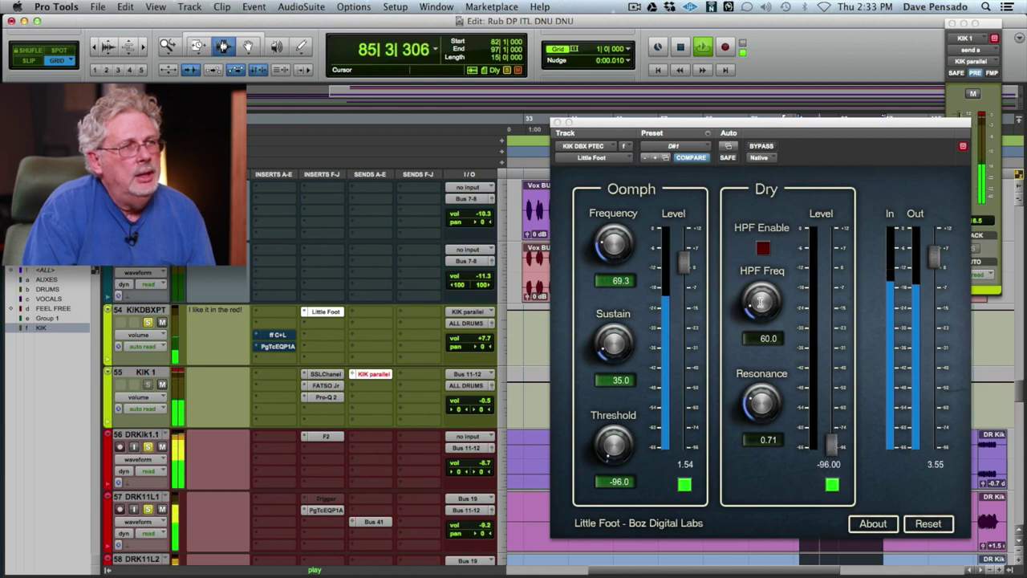
left_click_drag(760, 302, 785, 313)
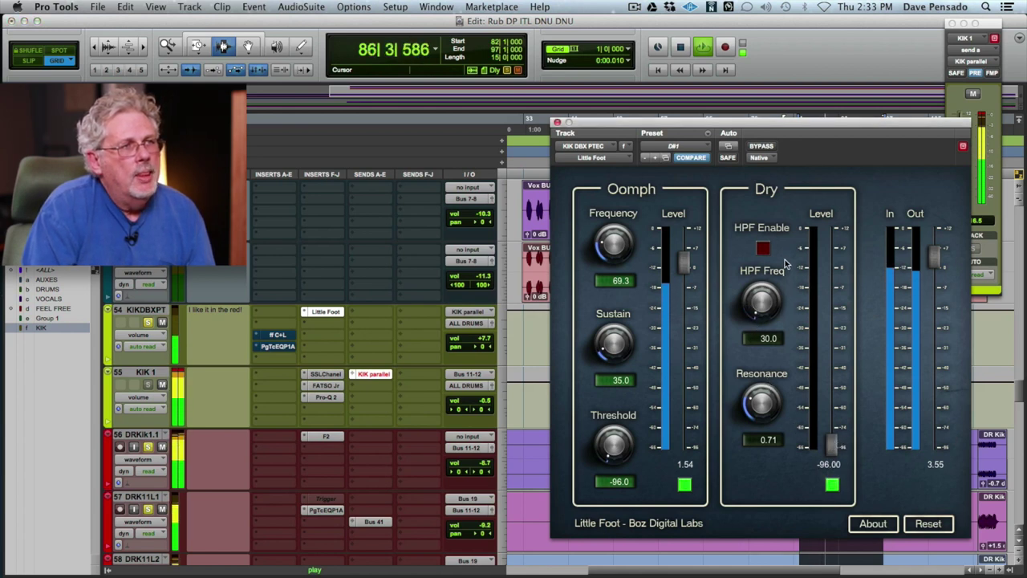
left_click(765, 248)
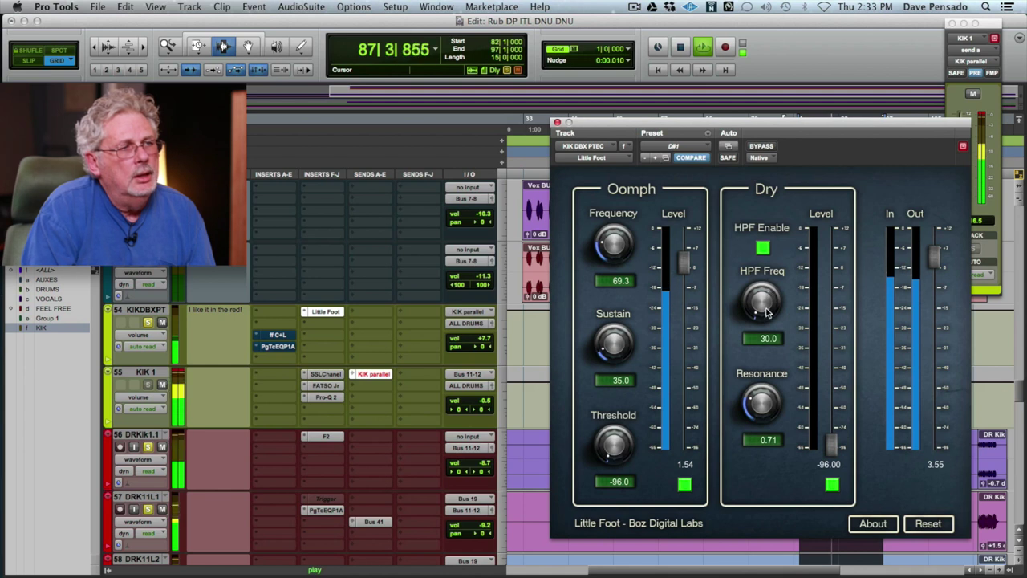
mouse_move(766, 313)
left_mouse_down()
mouse_move(763, 303)
mouse_move(766, 314)
left_mouse_up()
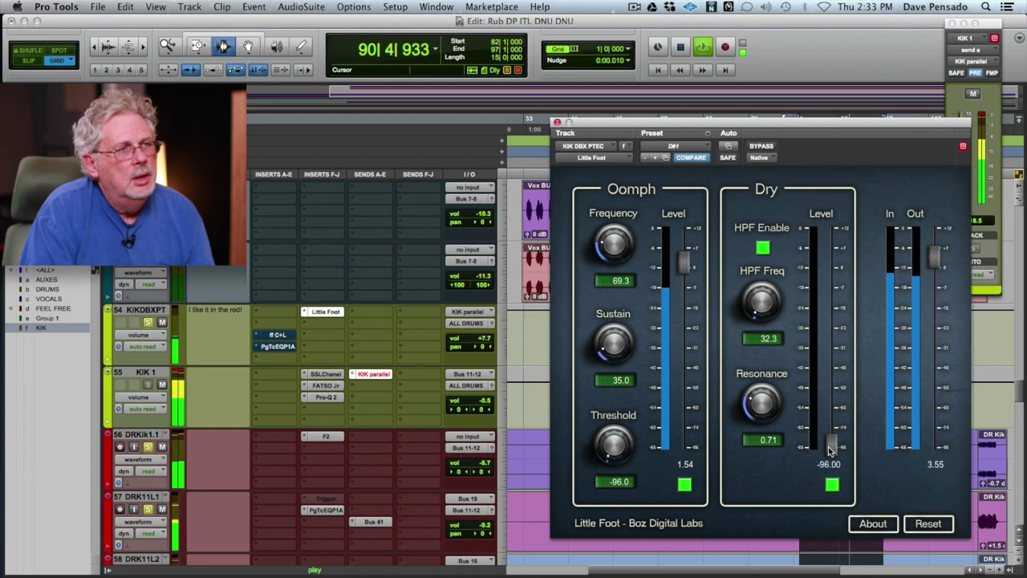
Step: Bring the dry kick back to -7.66 and set resonance to 2.17
left_click_drag(830, 449, 831, 369)
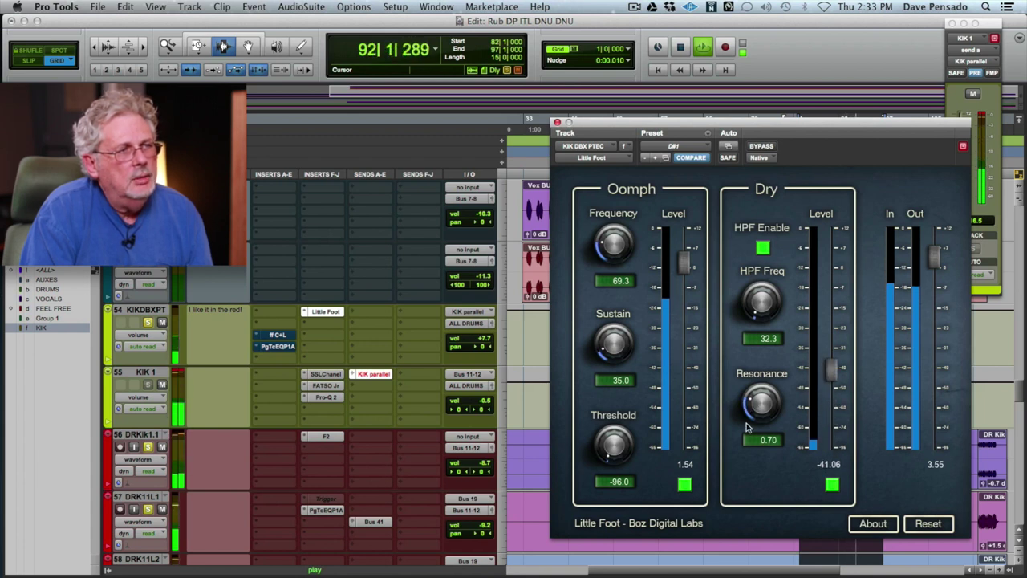
left_click_drag(746, 427, 747, 440)
left_click_drag(832, 372, 835, 285)
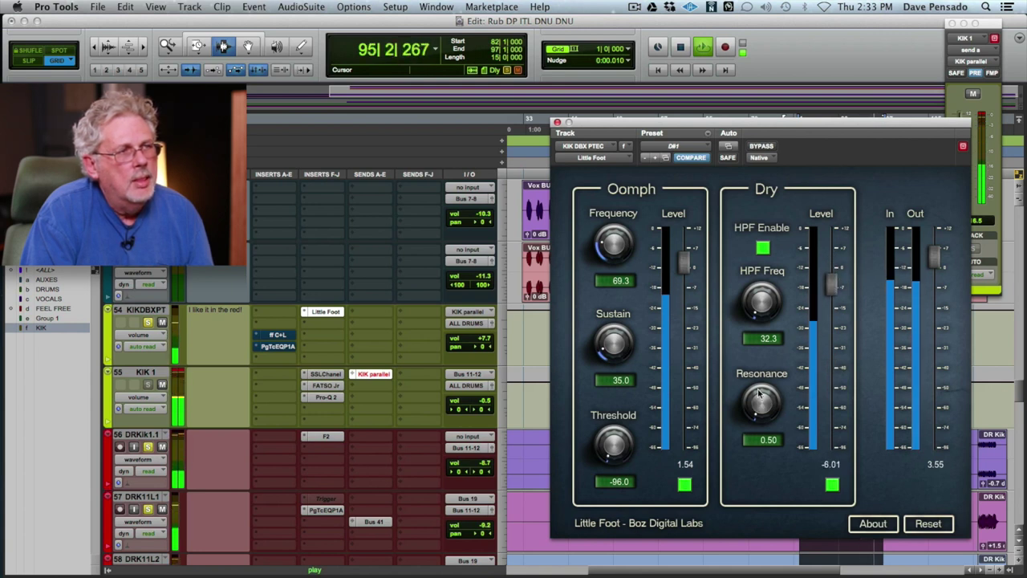
left_click_drag(758, 392, 773, 271)
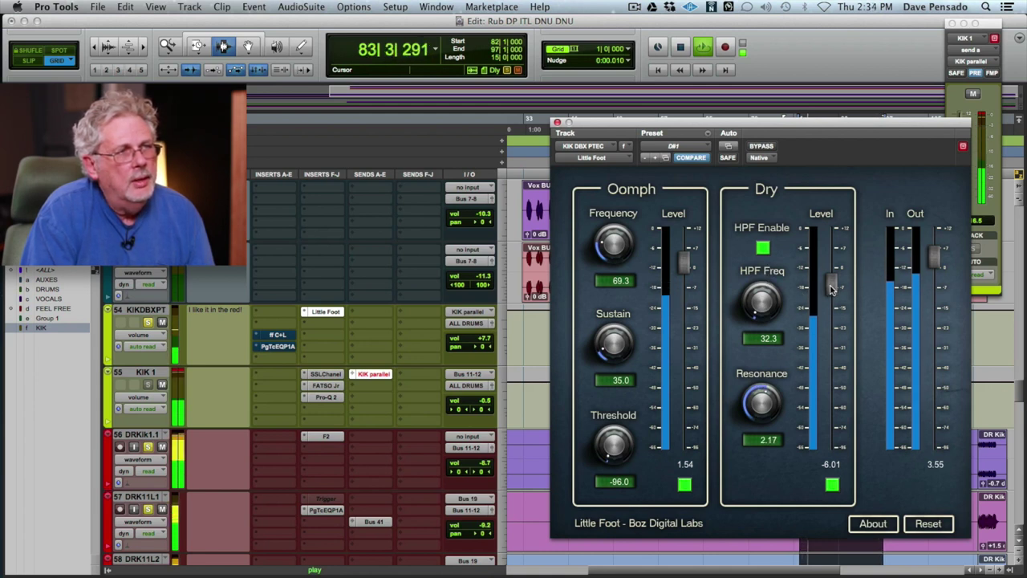
left_click_drag(831, 291, 833, 294)
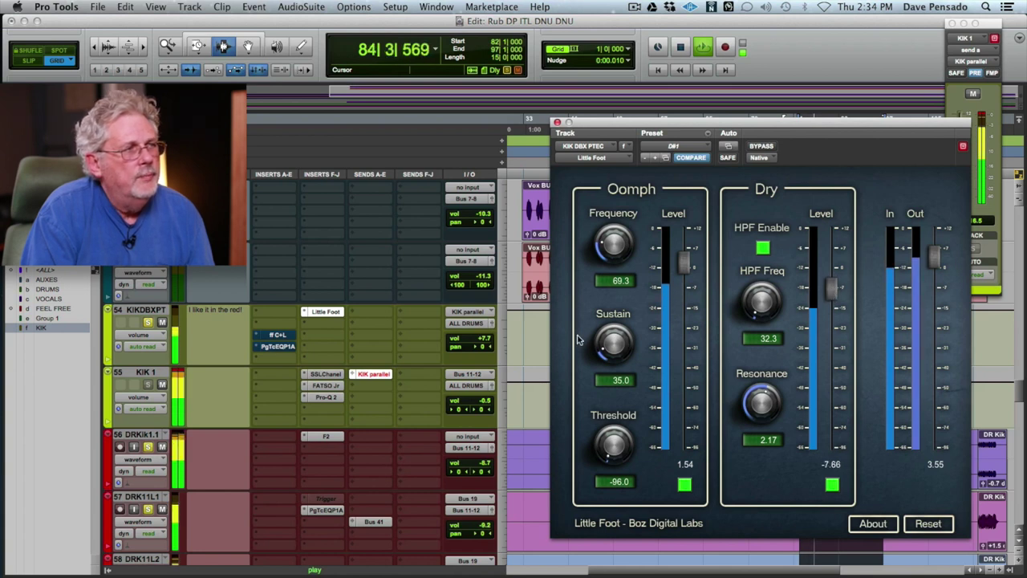
Step: Mute KIKDBXPT to hear the kick without the sub, then select its Little Foot insert
left_click(162, 323)
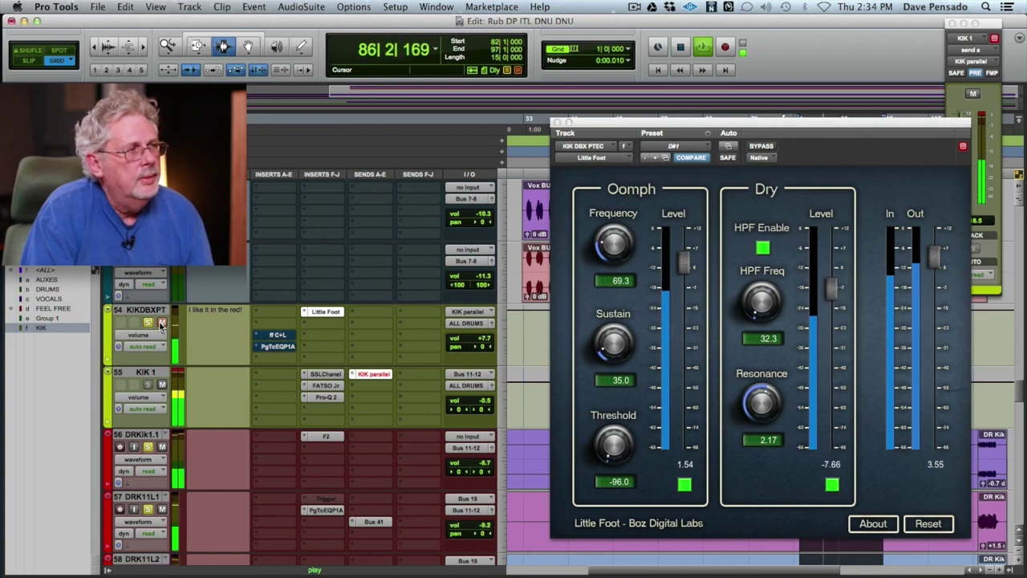
left_click(327, 316)
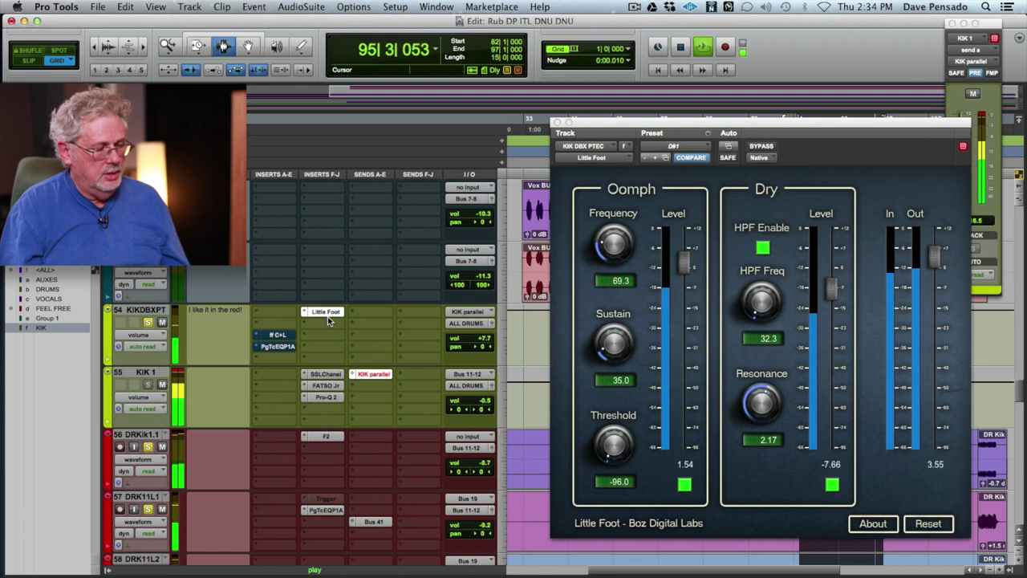
Step: Stop playback so the counter returns to bar 82|1|000
key("space")
key("space")
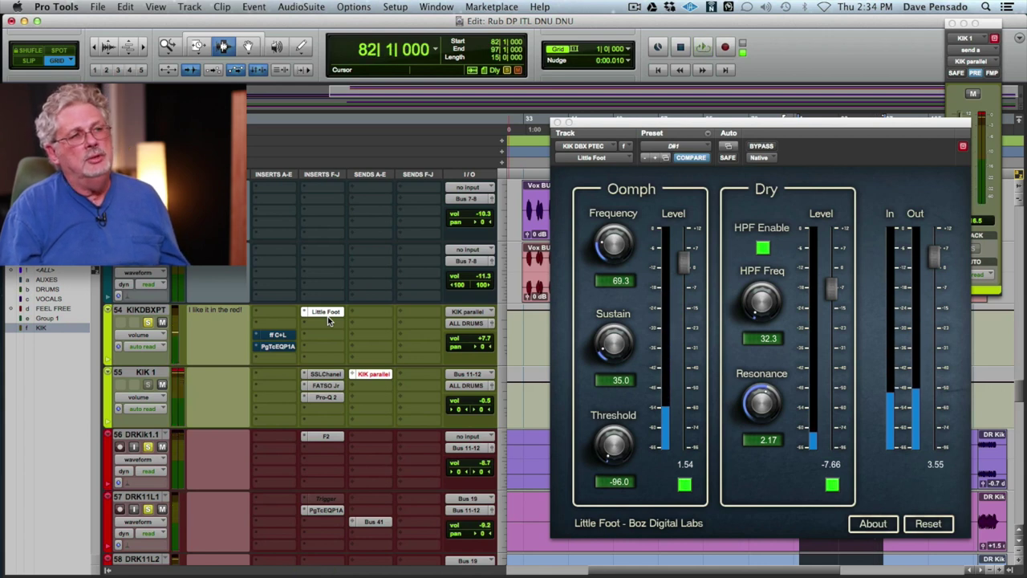